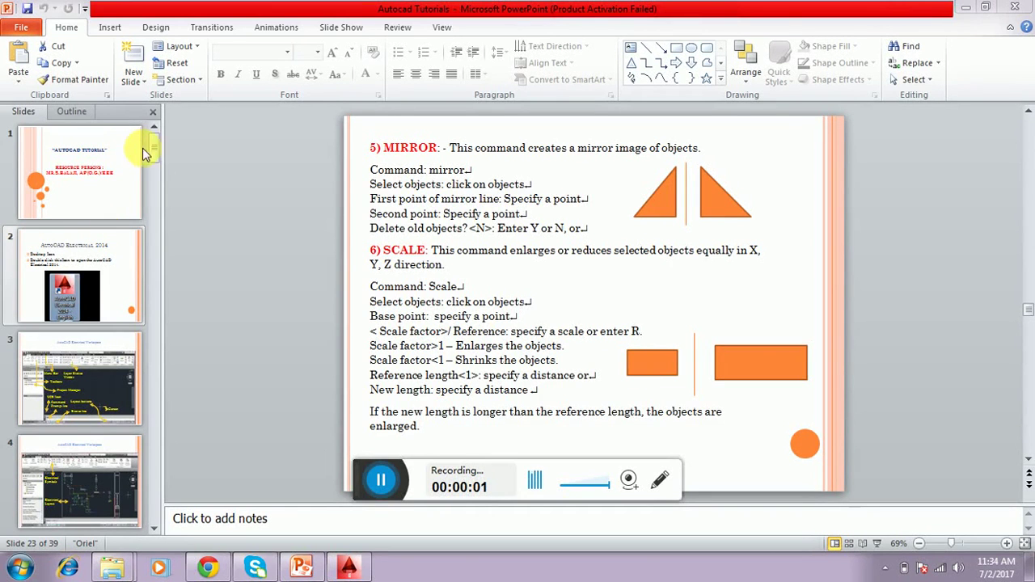
# Browse the PowerPoint slides from the title slide to the mirror and scale slide
pyautogui.click(101, 182)
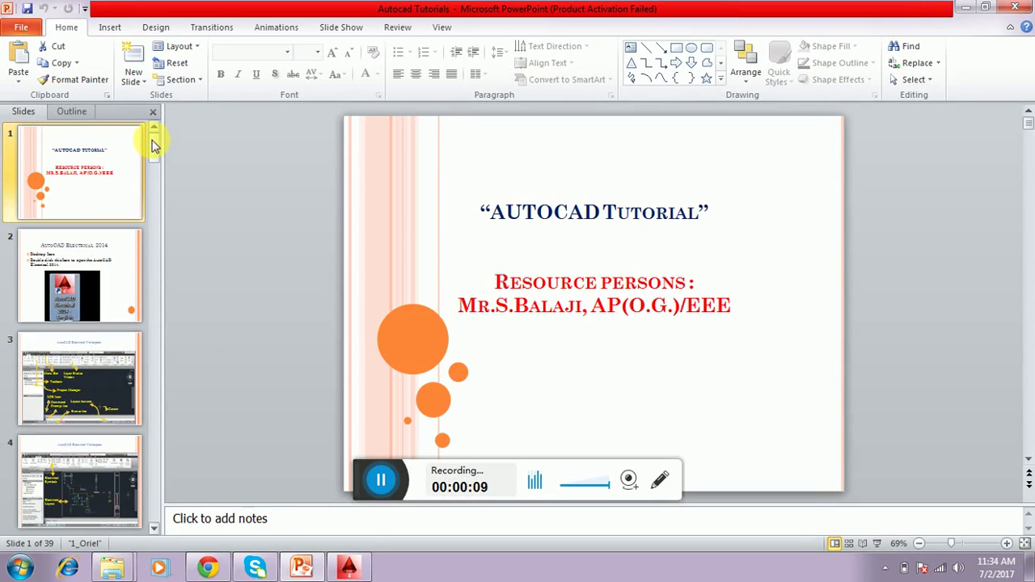
pyautogui.moveTo(150, 246); pyautogui.dragTo(139, 302)
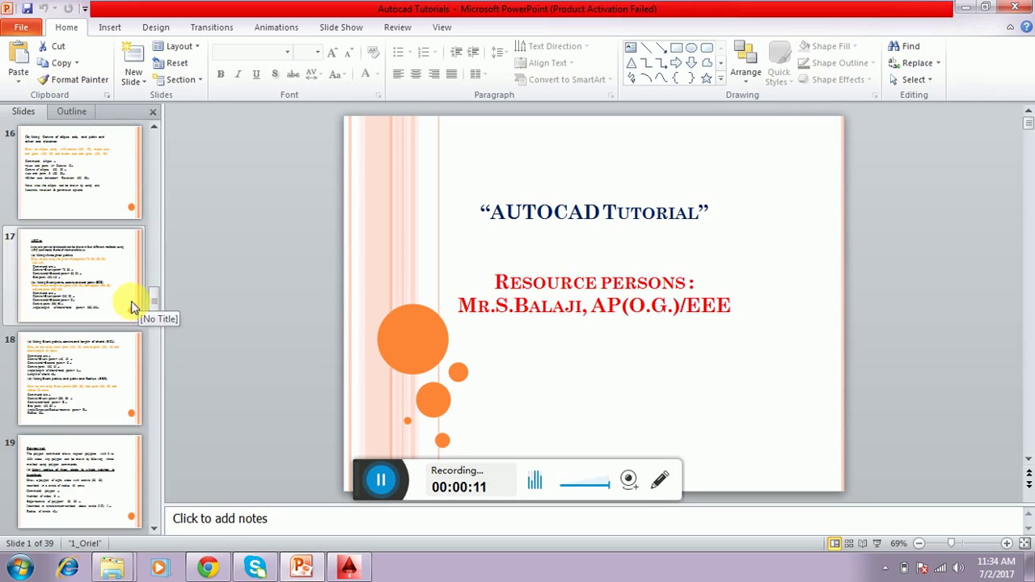
pyautogui.scroll(-5, 101, 364)
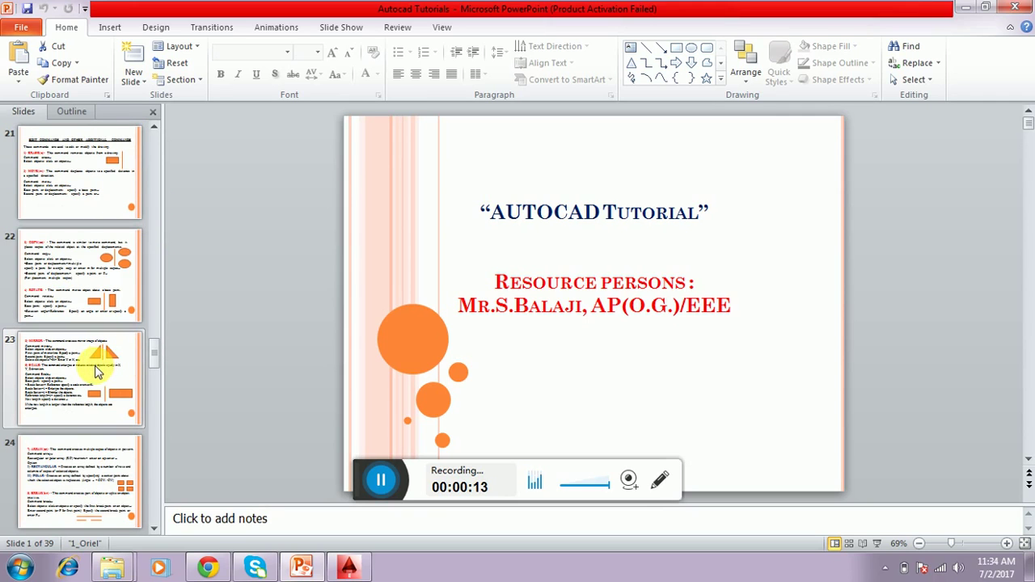
pyautogui.click(101, 275)
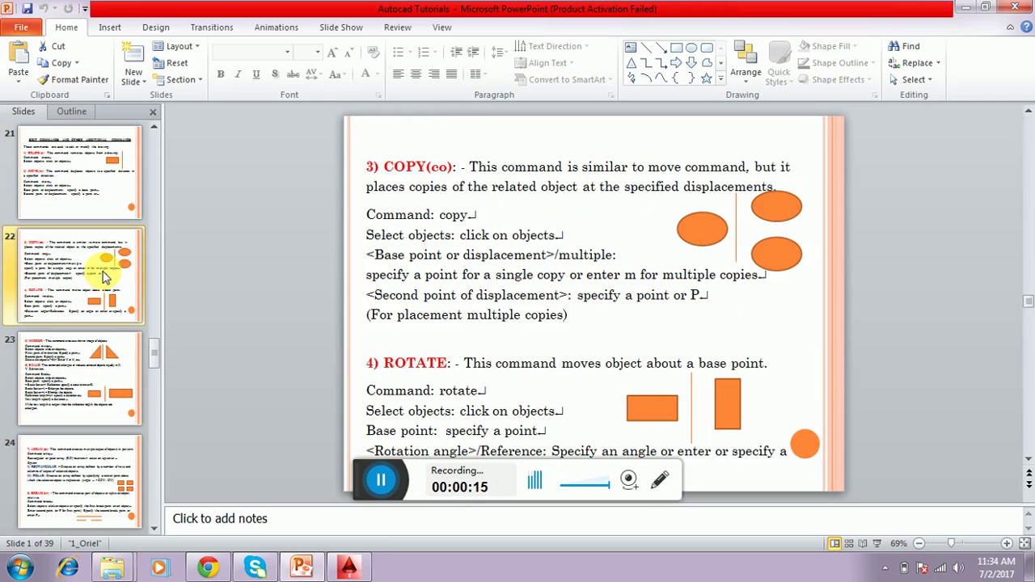
pyautogui.click(96, 361)
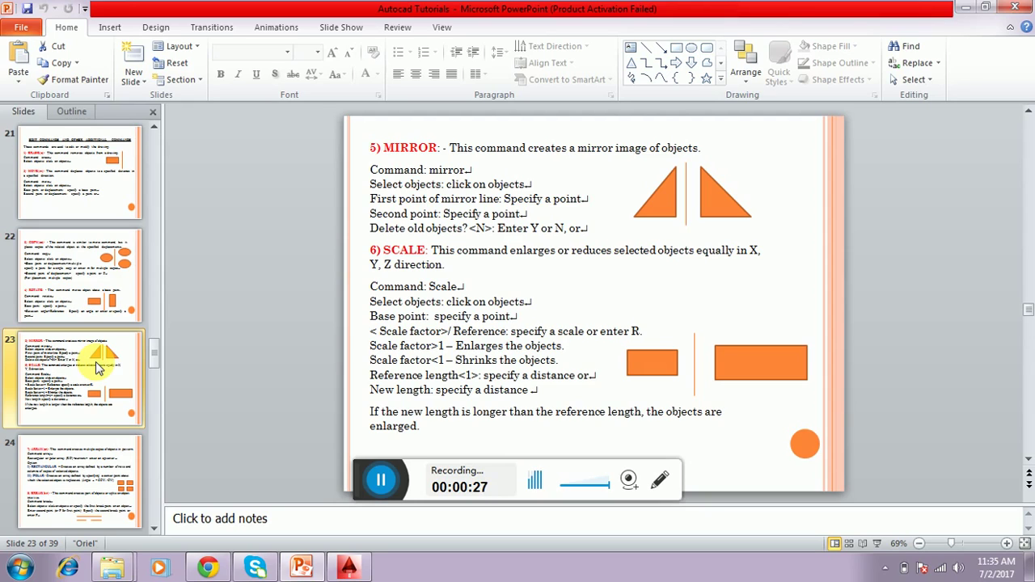
# In AutoCAD Electrical, draw one near-vertical line from top to bottom with the LINE command
pyautogui.click(346, 568)
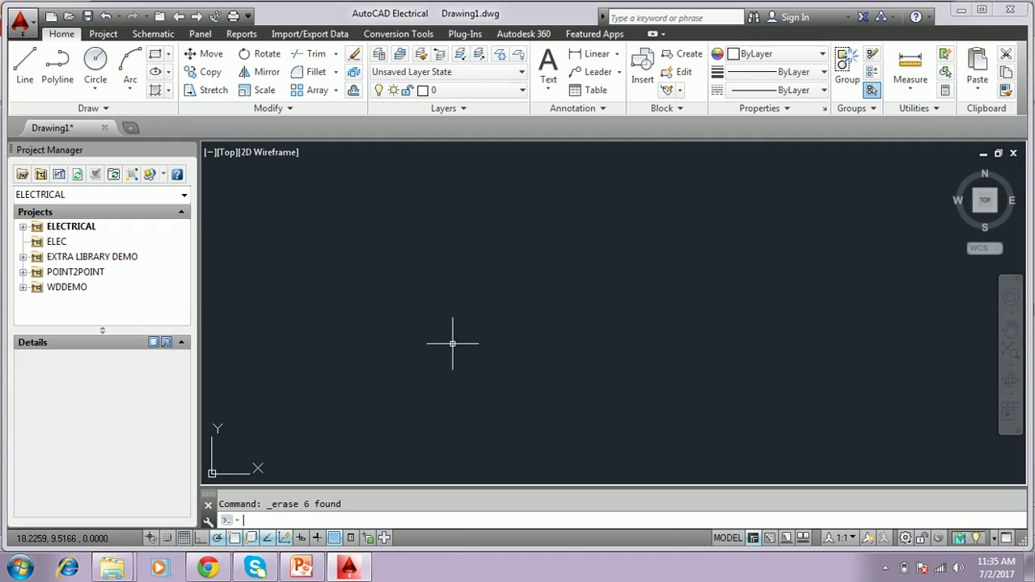
pyautogui.press('Return')
pyautogui.click(456, 215)
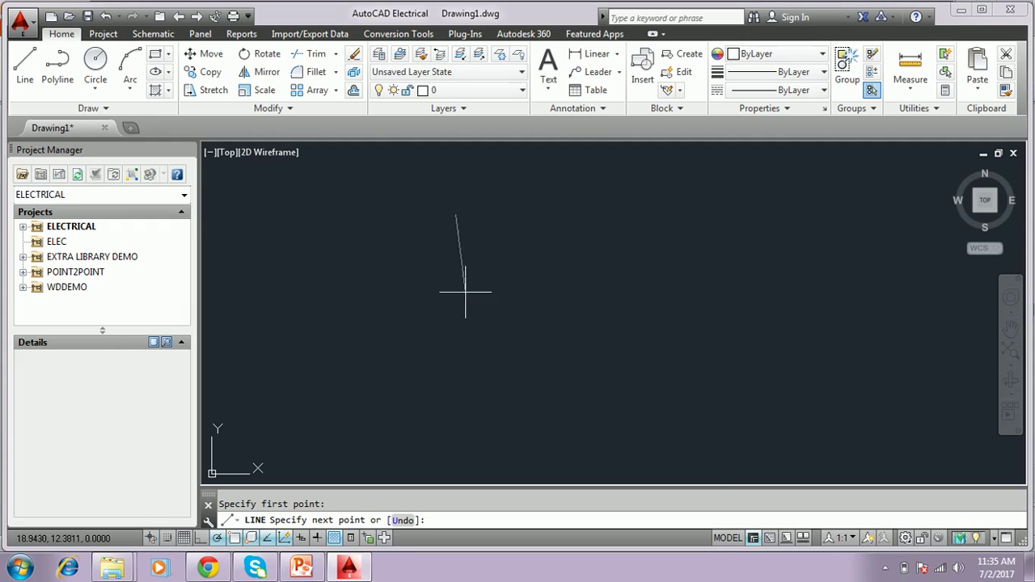
pyautogui.click(452, 346)
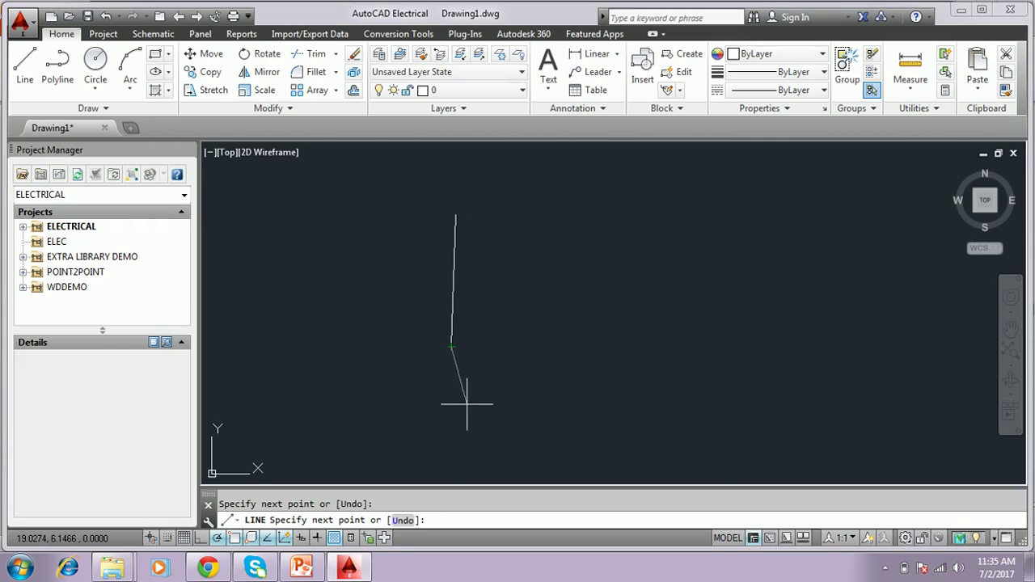
pyautogui.press('Return')
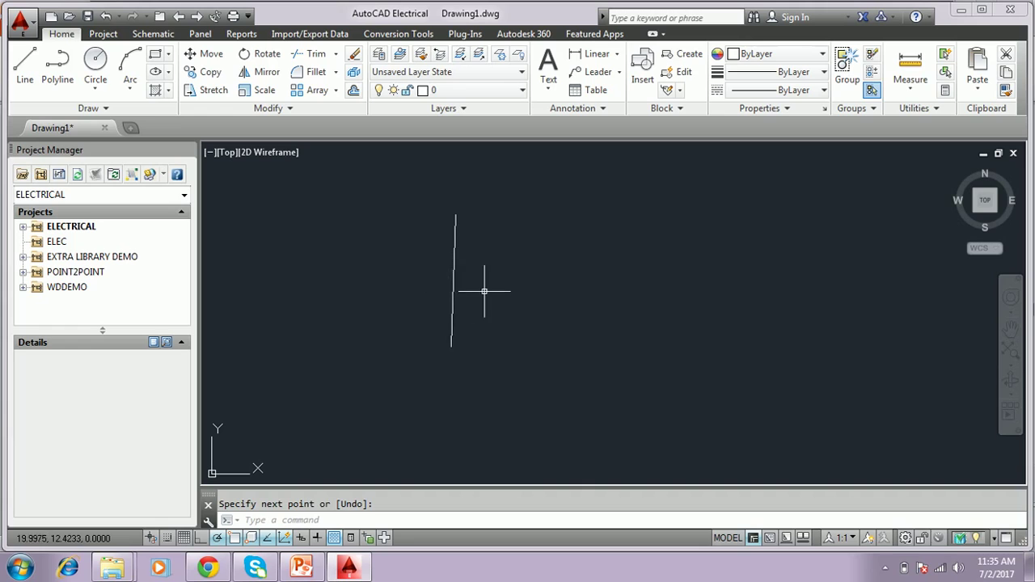
pyautogui.click(379, 496)
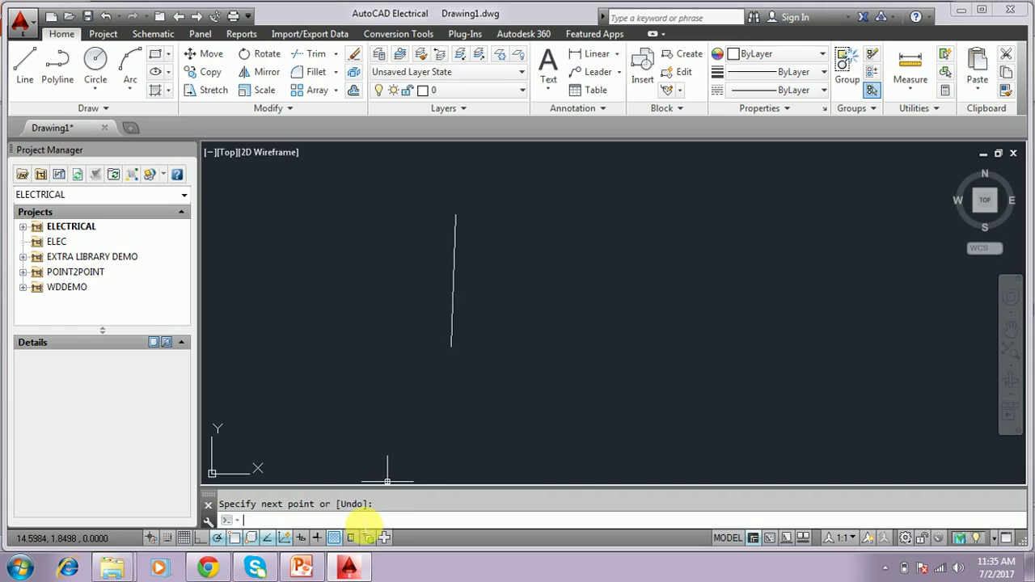
pyautogui.write('mi')
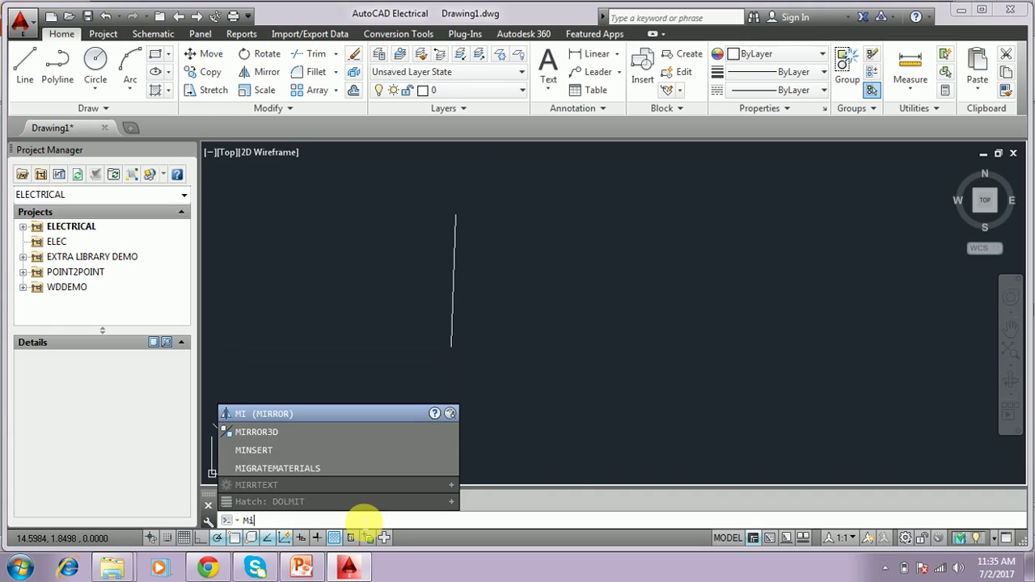
# Mirror the line across a vertical axis to its right, keeping the original
pyautogui.click(295, 416)
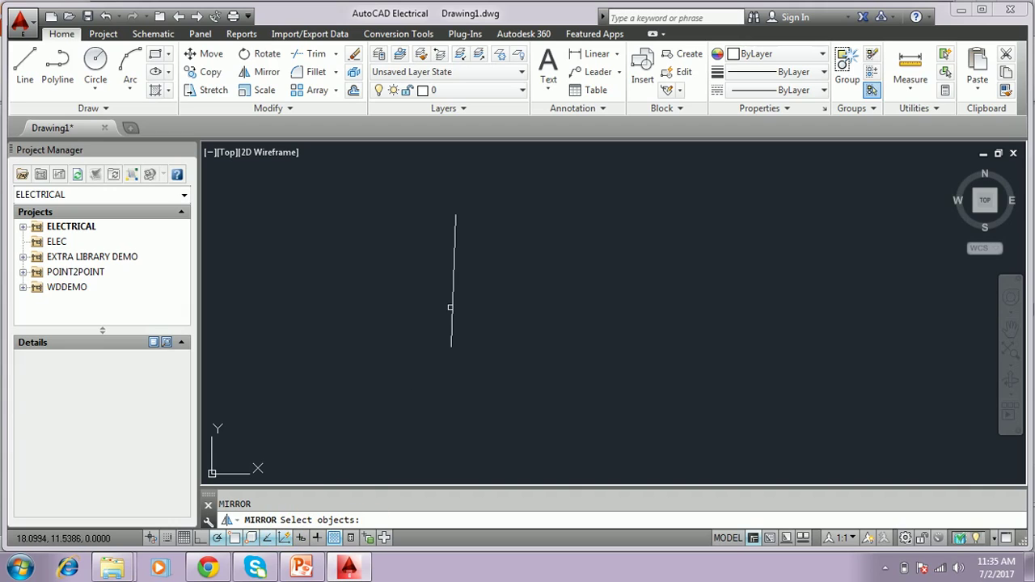
pyautogui.click(454, 304)
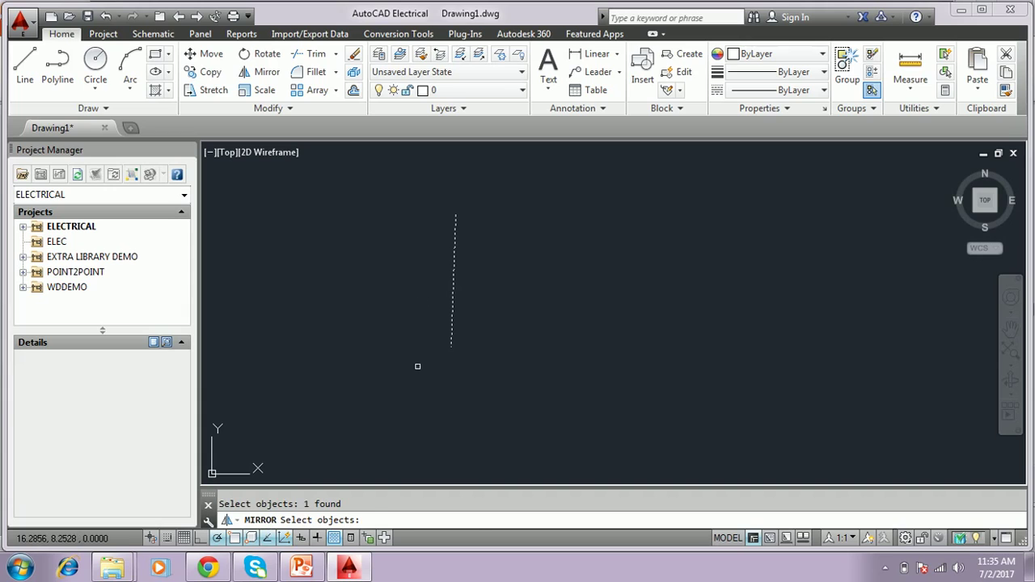
pyautogui.press('Return')
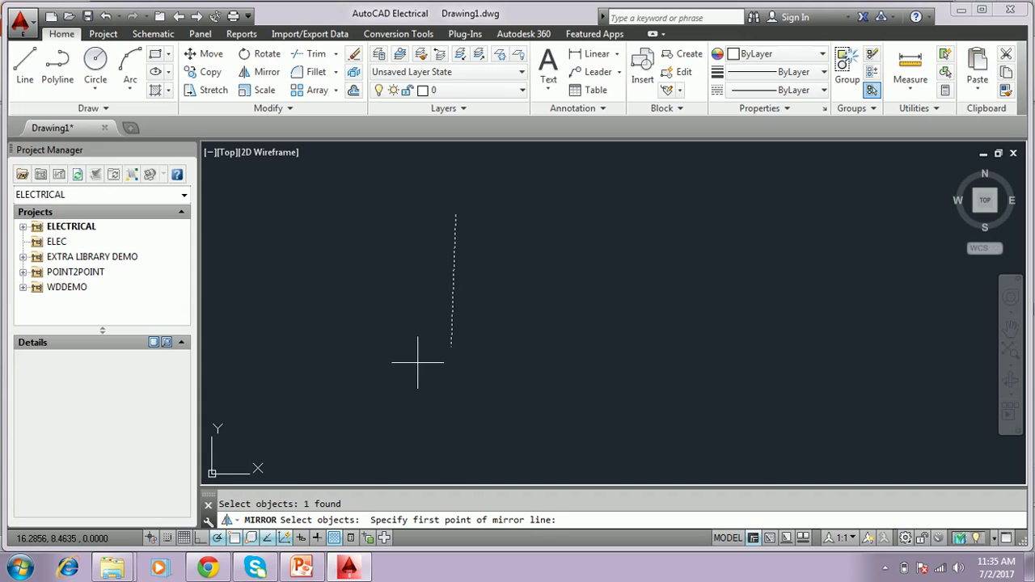
pyautogui.click(484, 199)
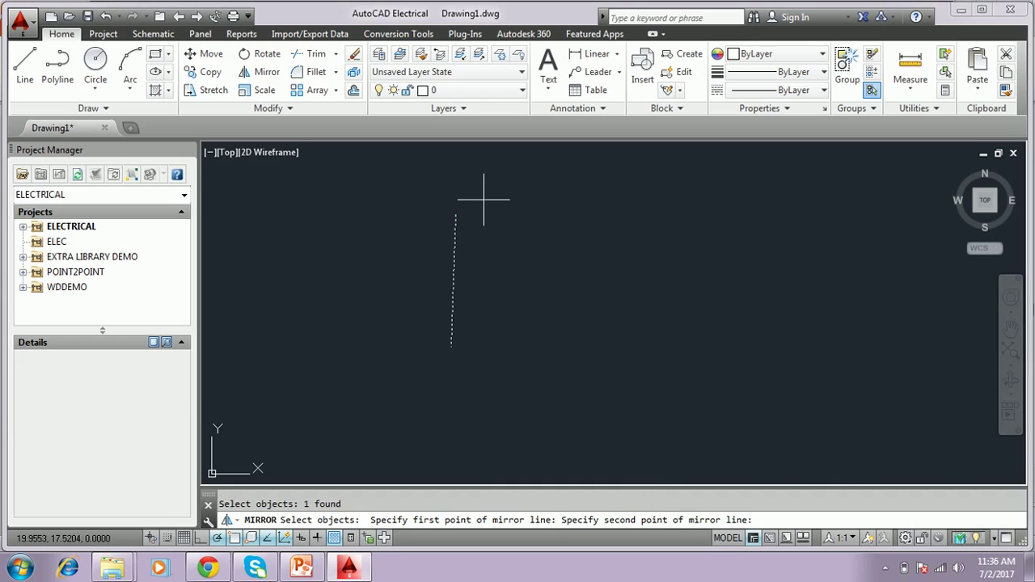
pyautogui.click(478, 396)
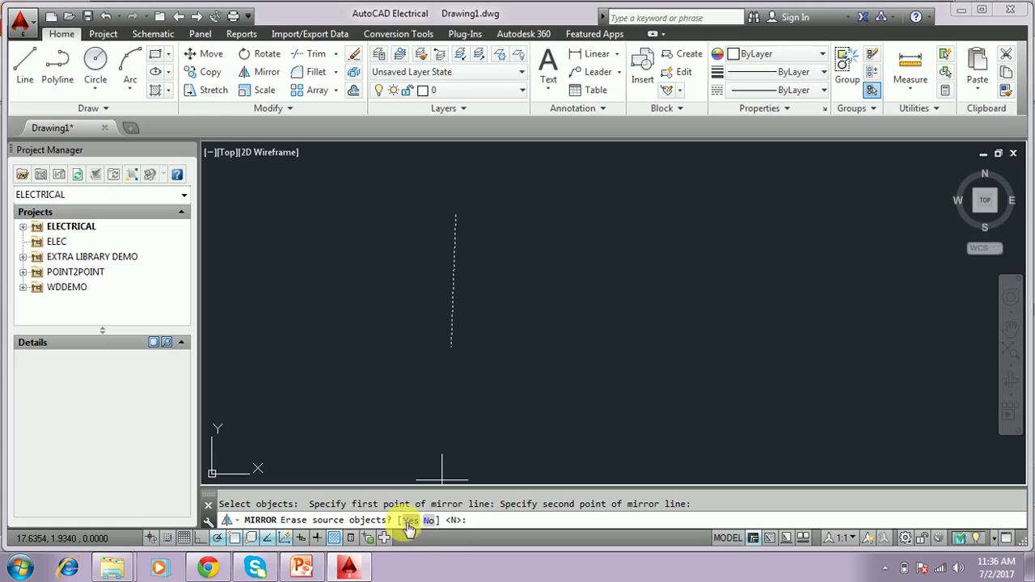
pyautogui.press('Return')
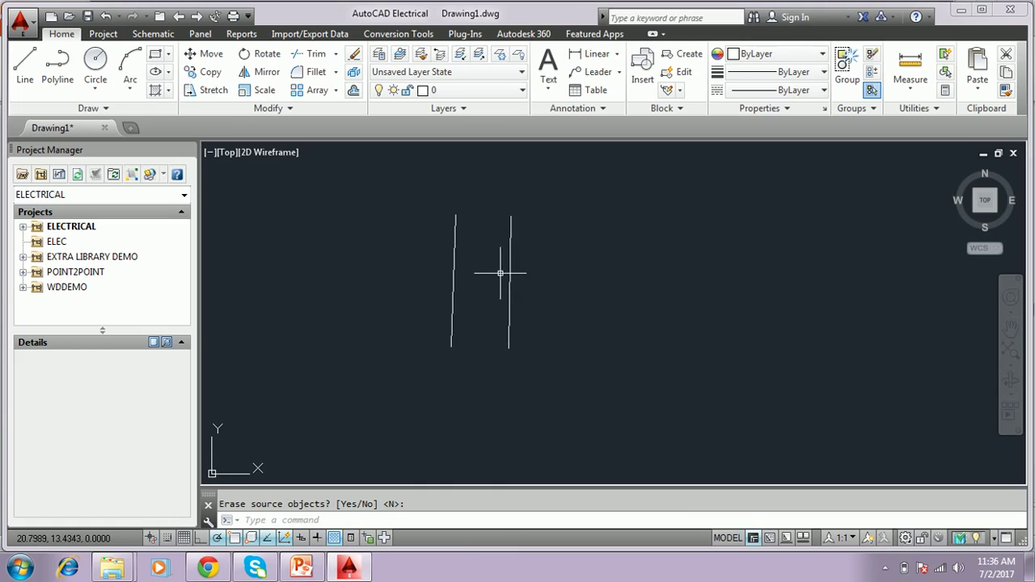
# Window-select both lines and mirror them across a vertical axis further right, keeping the originals
pyautogui.click(524, 365)
pyautogui.click(407, 211)
pyautogui.press('Return')
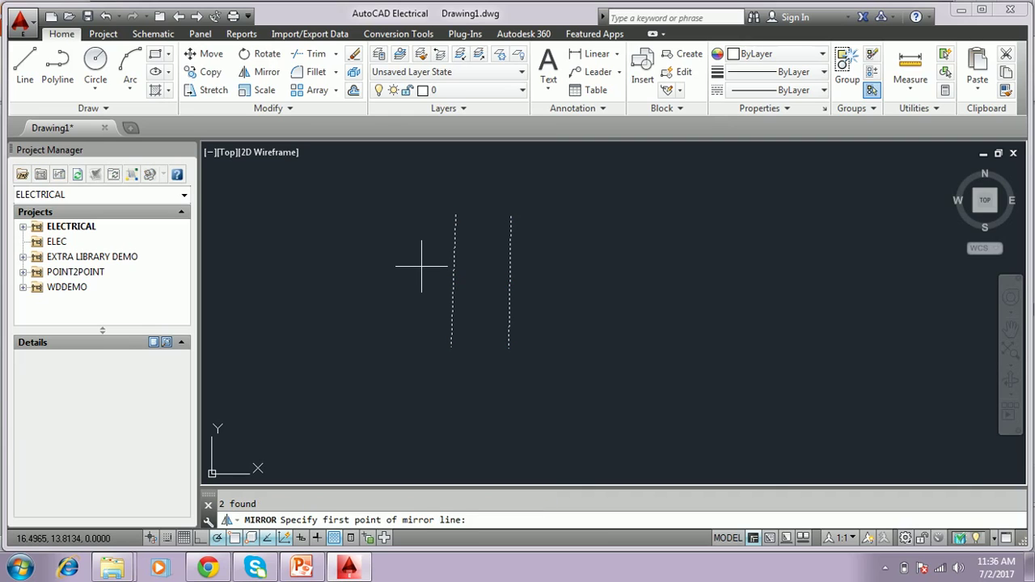
pyautogui.click(551, 283)
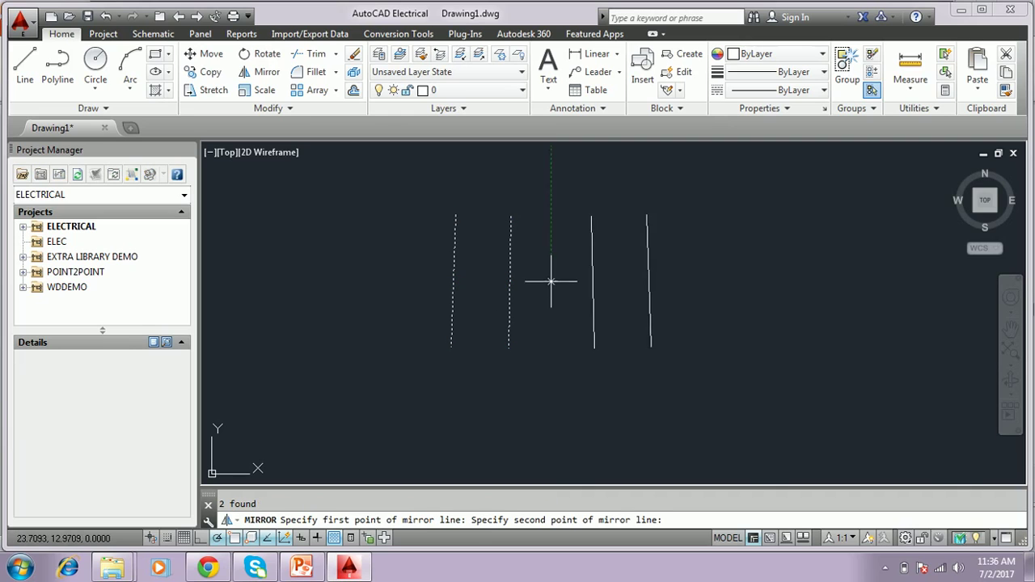
pyautogui.click(548, 412)
pyautogui.press('Return')
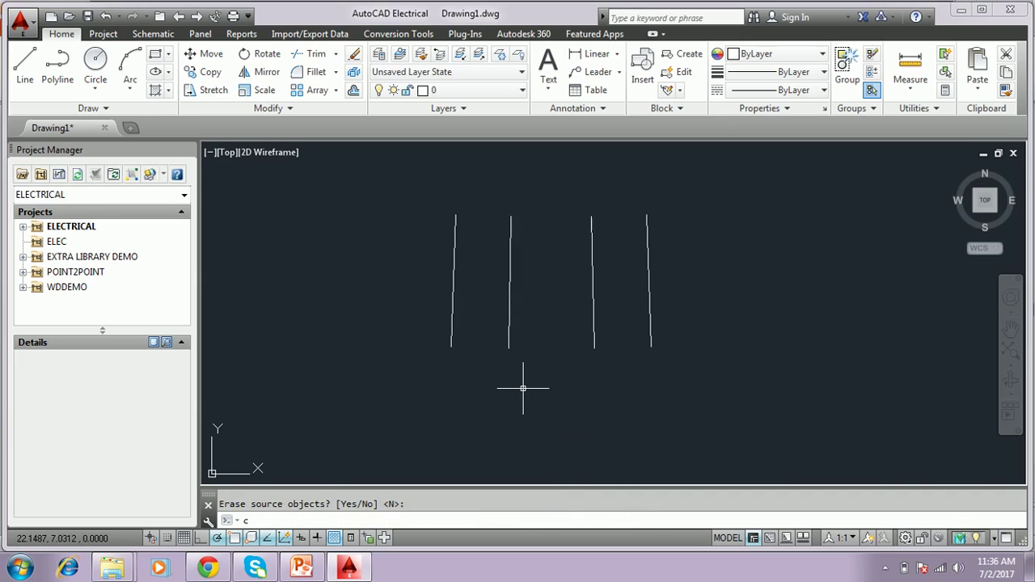
pyautogui.write('c')
pyautogui.press('Return')
# Draw a circle below the left lines, then start mirroring it and cancel the attempt
pyautogui.click(462, 388)
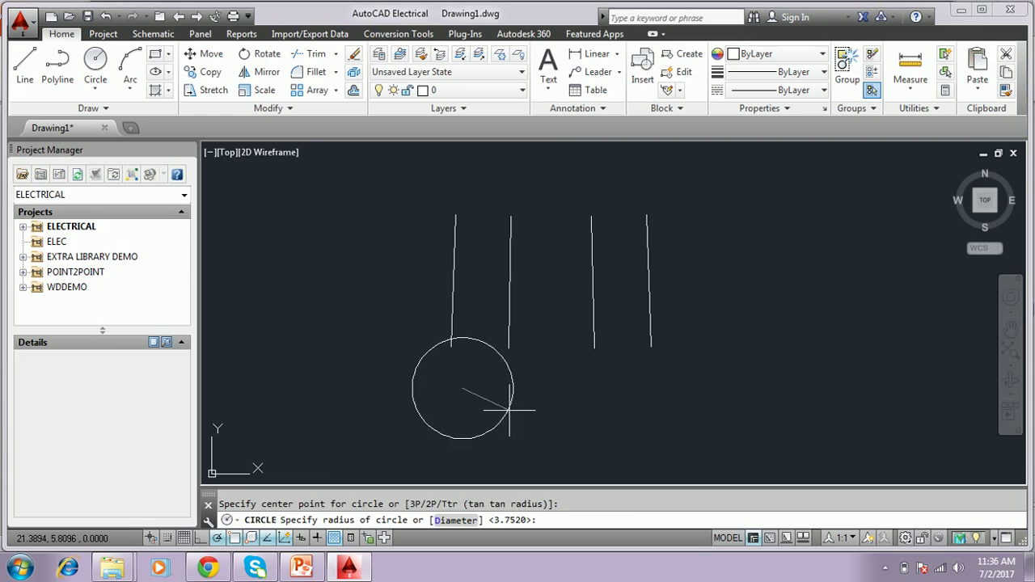
pyautogui.click(512, 418)
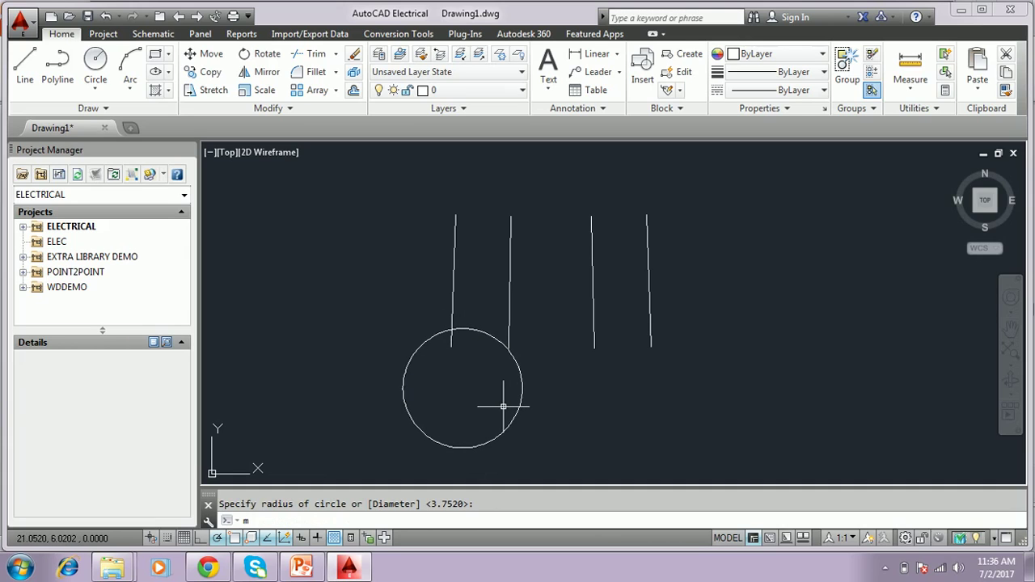
pyautogui.write('mi')
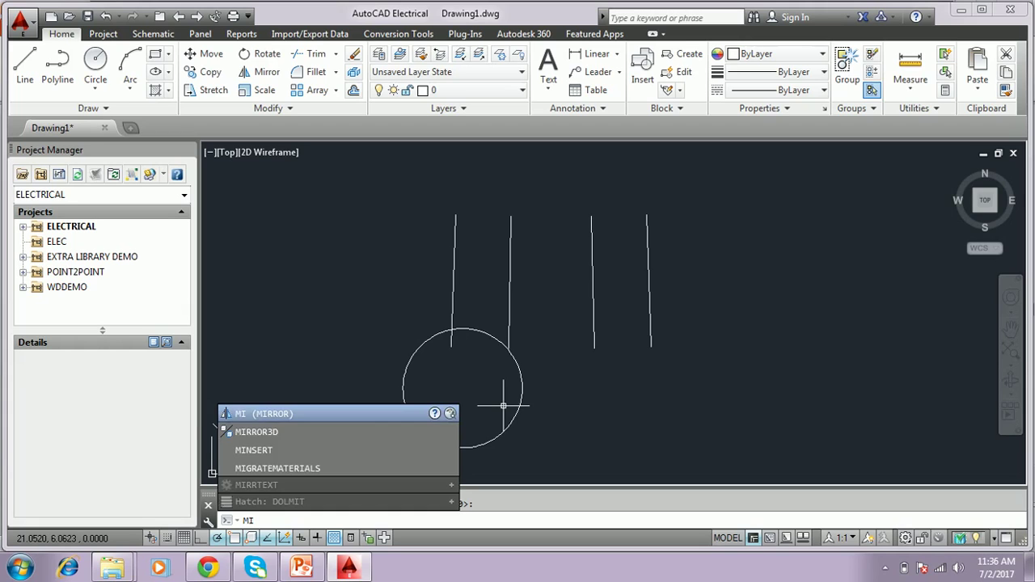
pyautogui.press('Return')
pyautogui.click(519, 402)
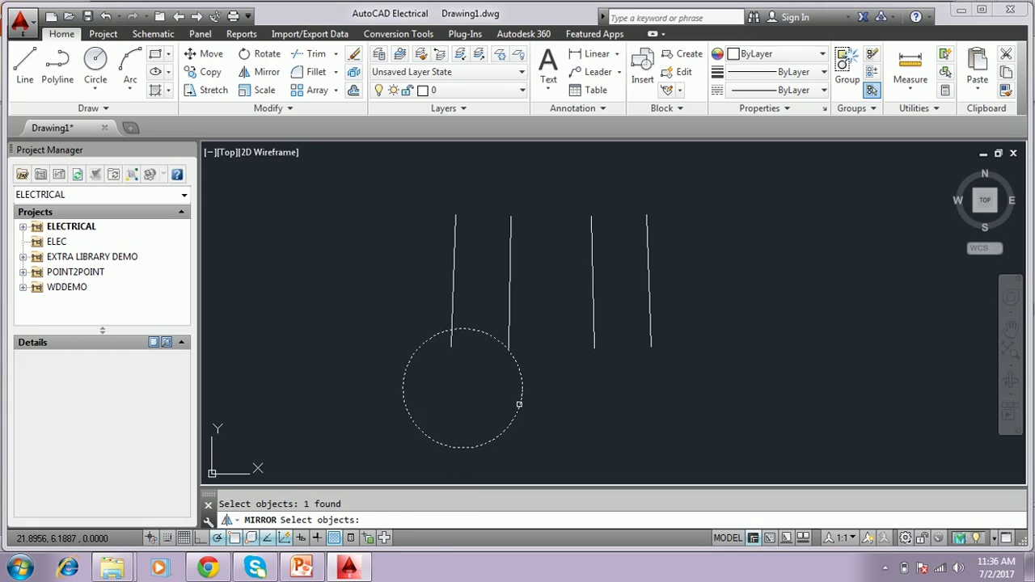
pyautogui.press('Return')
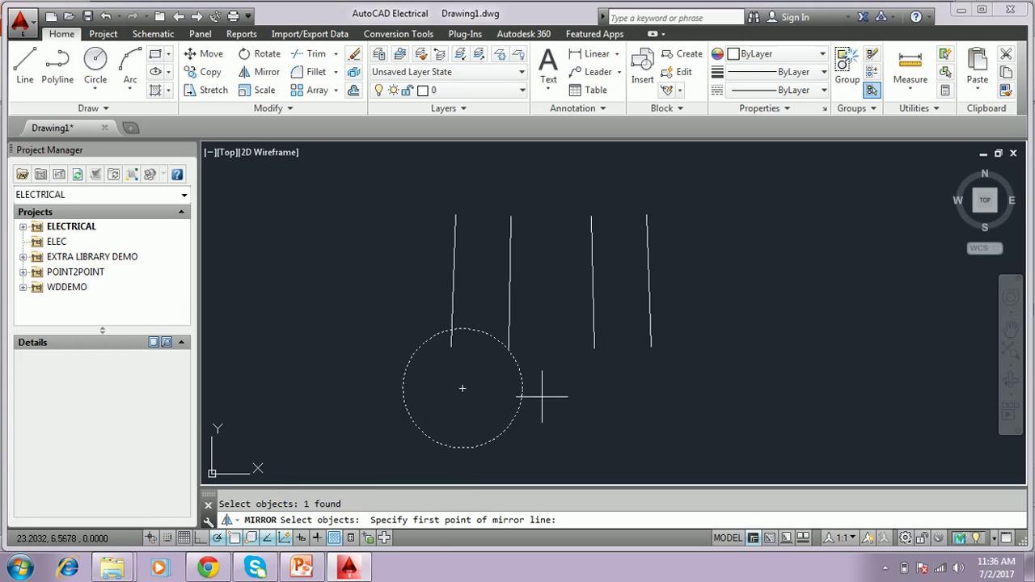
pyautogui.click(463, 389)
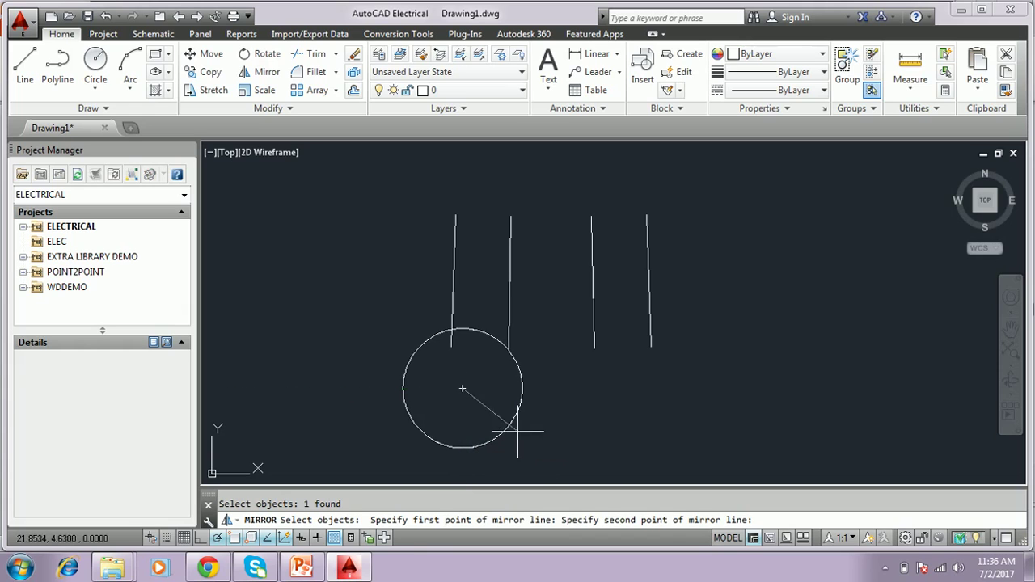
pyautogui.press('Escape')
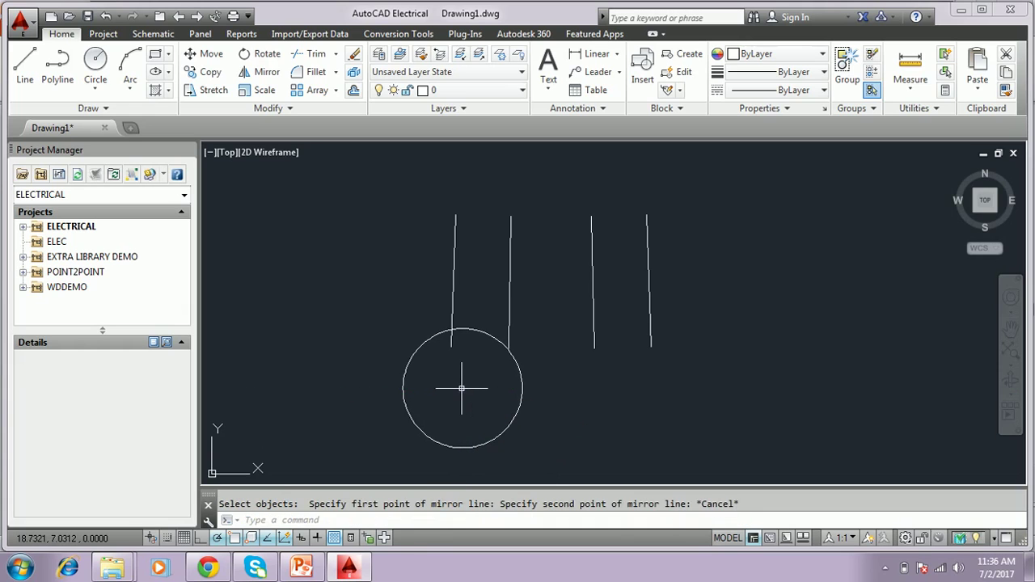
# Mirror the circle across a vertical axis to the right, answering No to erase source
pyautogui.press('Return')
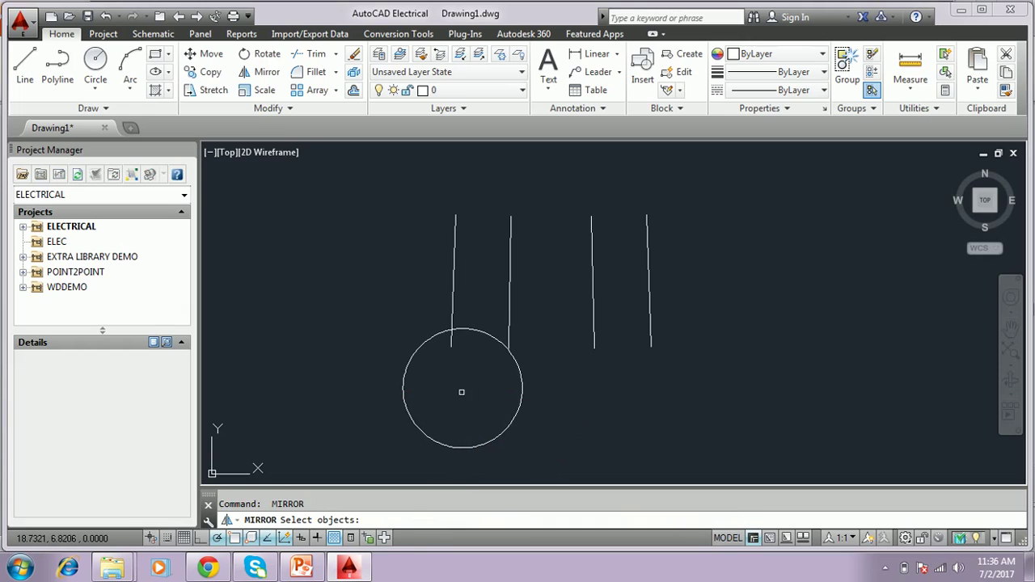
pyautogui.click(522, 382)
pyautogui.press('Return')
pyautogui.click(556, 344)
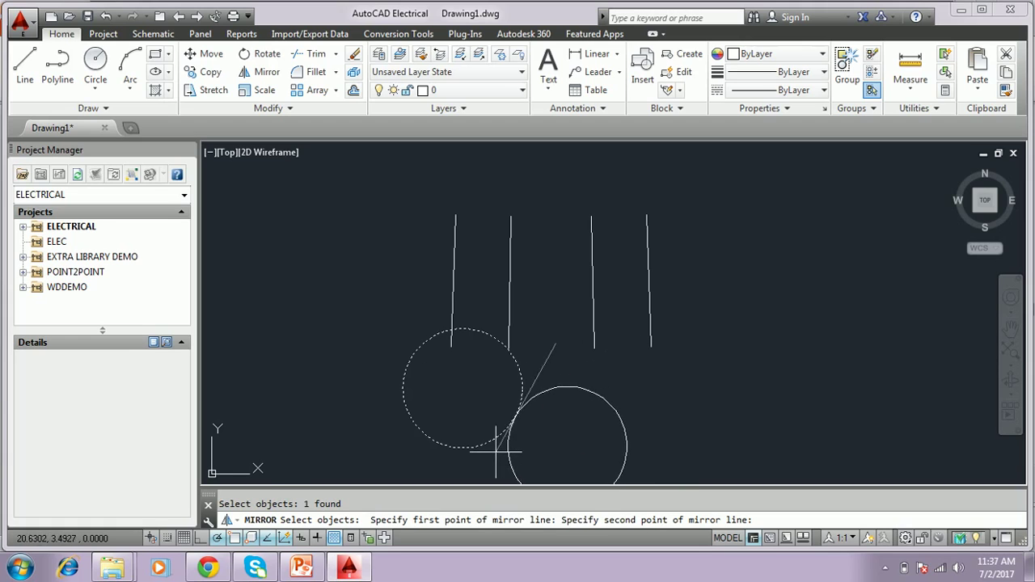
pyautogui.click(543, 454)
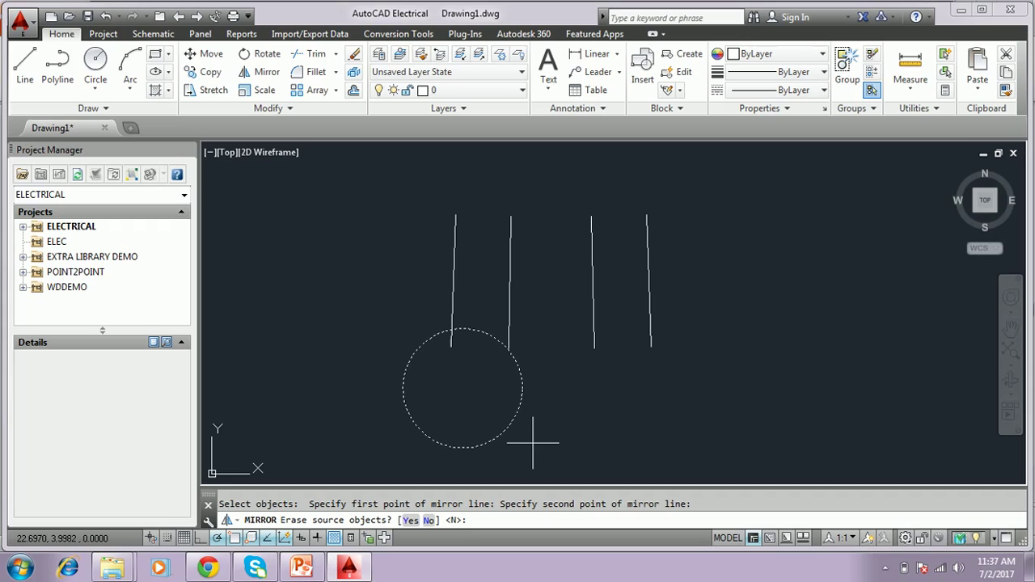
pyautogui.press('Return')
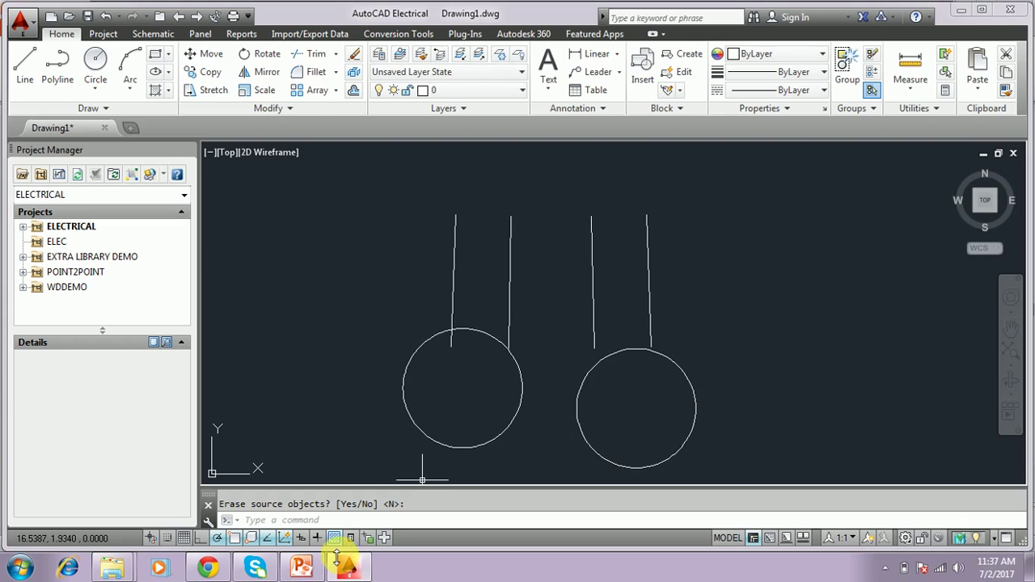
pyautogui.click(312, 568)
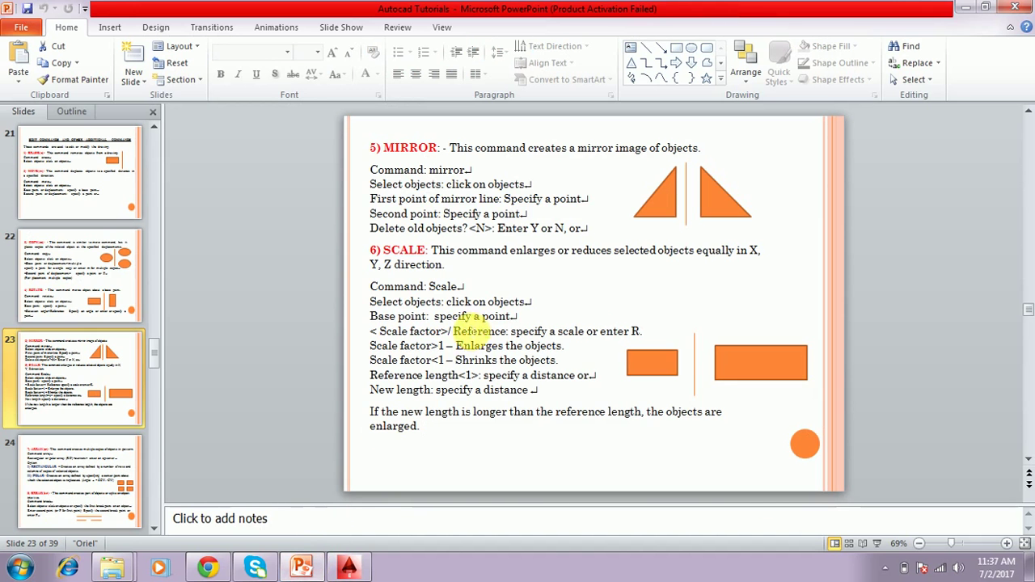
pyautogui.click(347, 569)
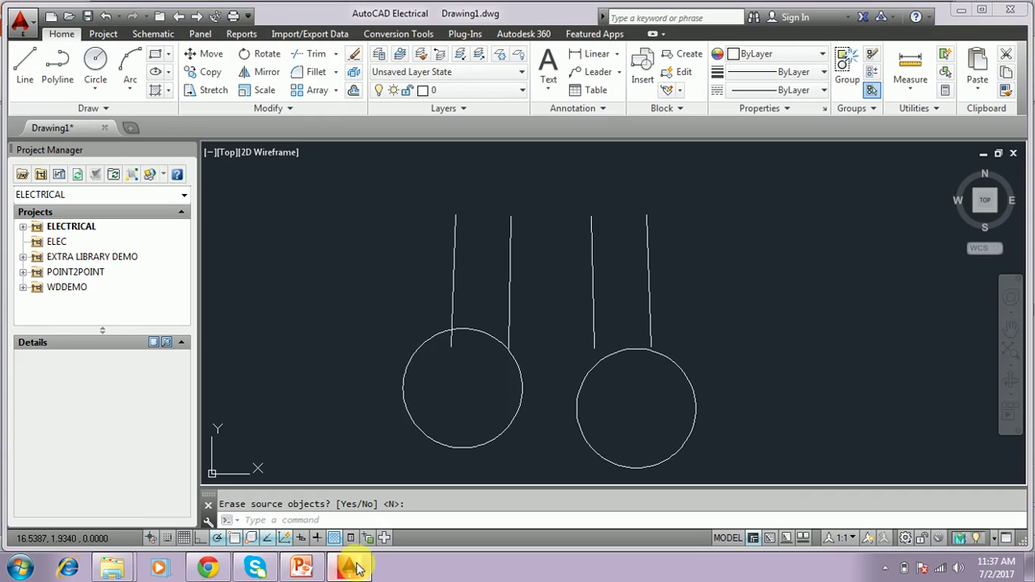
# Draw a rectangle to the upper right of the four lines
pyautogui.click(125, 110)
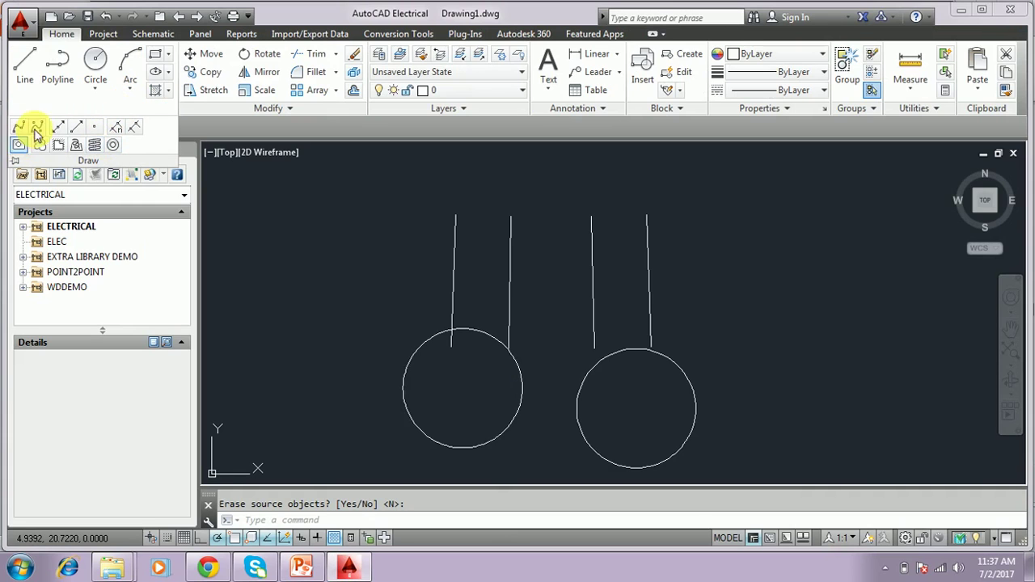
pyautogui.click(156, 56)
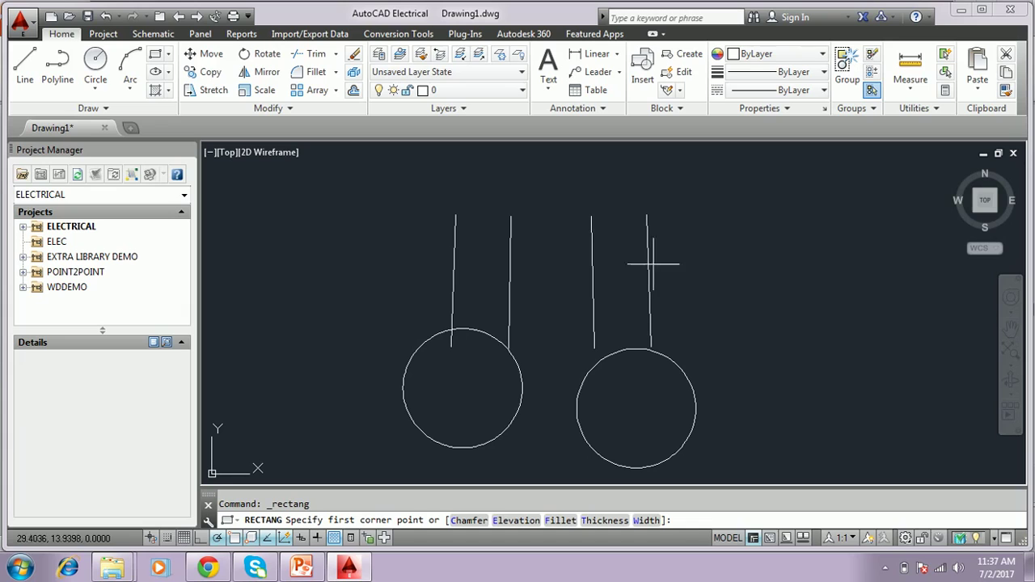
pyautogui.click(701, 263)
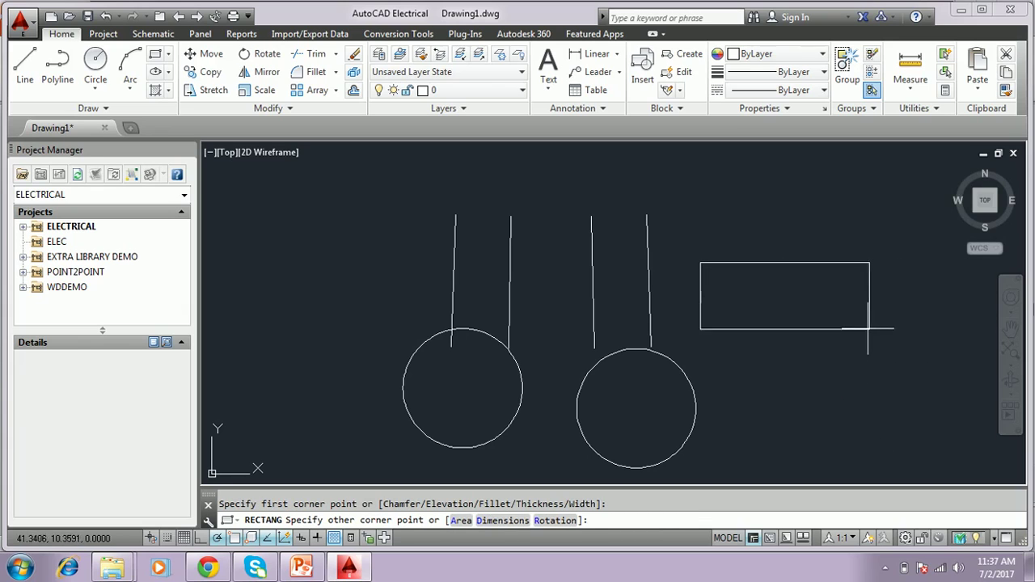
pyautogui.click(796, 304)
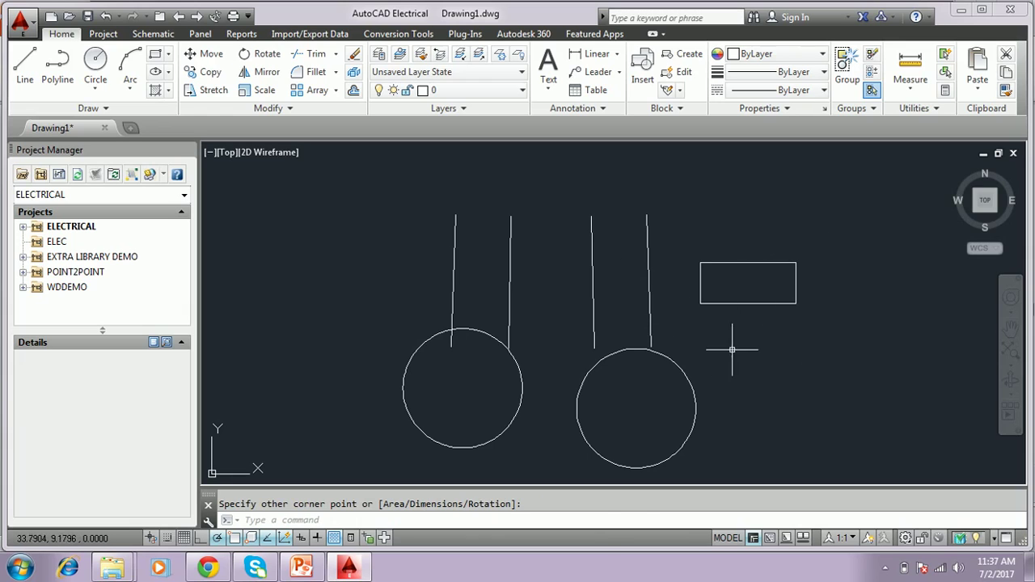
# Scale the rectangle by factor 2 about its bottom-edge midpoint
pyautogui.click(593, 528)
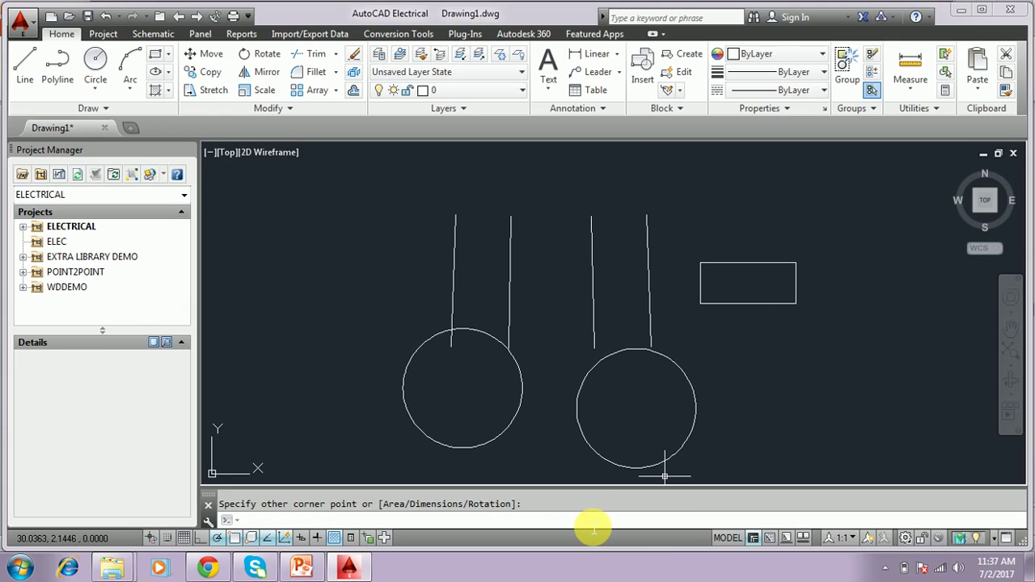
pyautogui.write('sc')
pyautogui.press('Return')
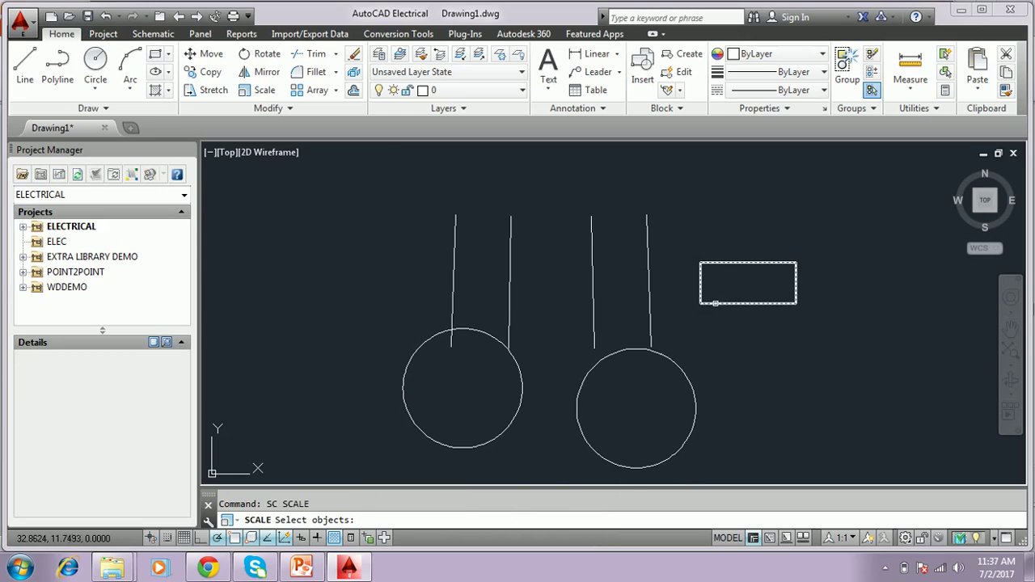
pyautogui.click(715, 302)
pyautogui.press('Return')
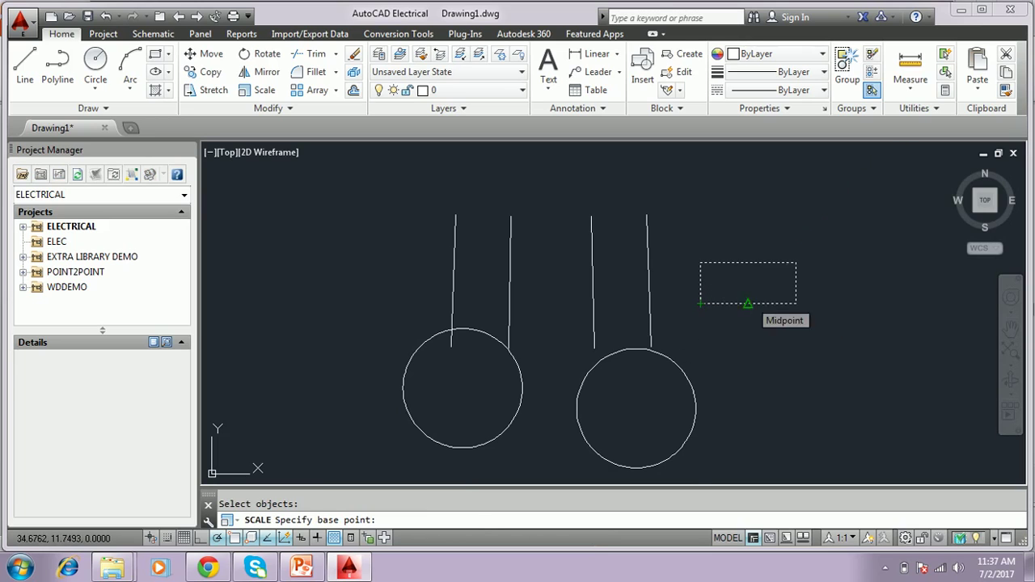
pyautogui.click(749, 304)
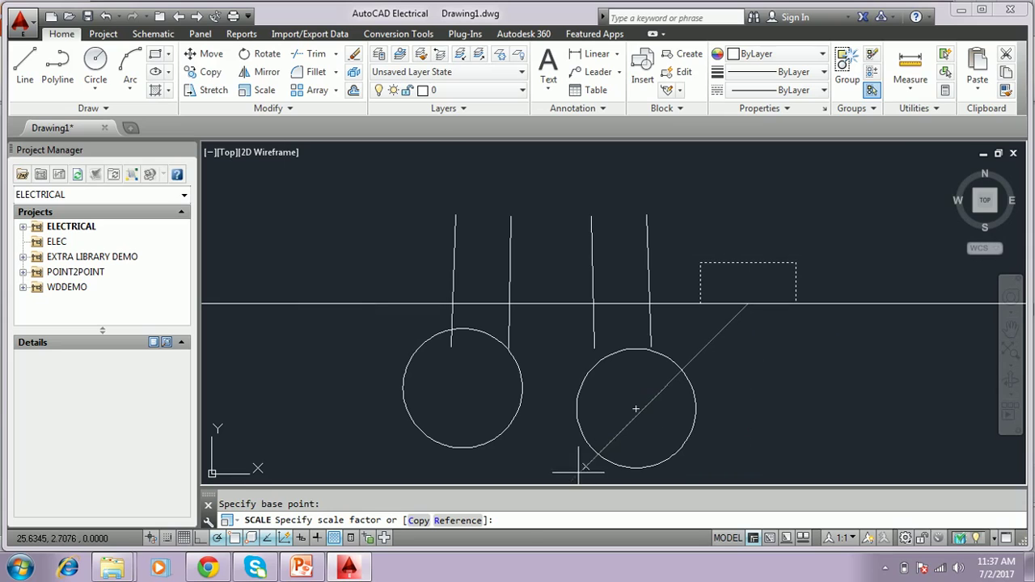
pyautogui.click(520, 520)
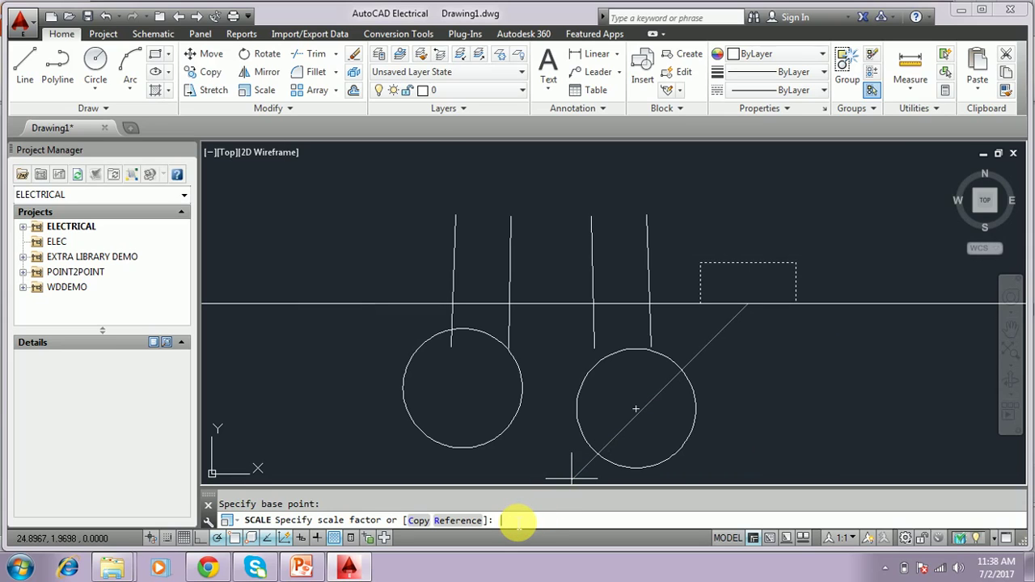
pyautogui.write('2')
pyautogui.press('Return')
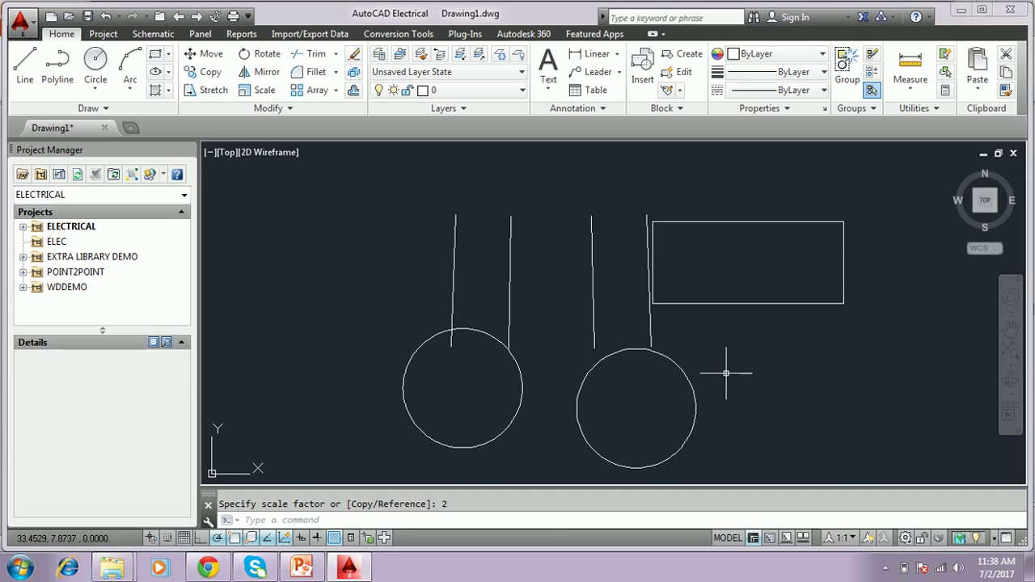
# Scale the right-hand circle by factor .5 with its centre as the base point
pyautogui.click(693, 419)
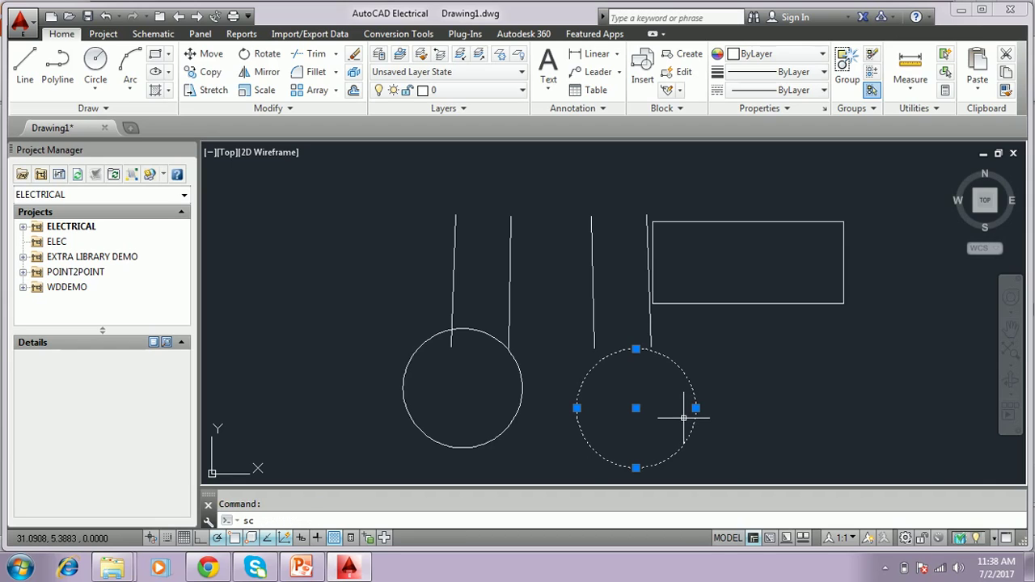
pyautogui.write('sc')
pyautogui.press('Return')
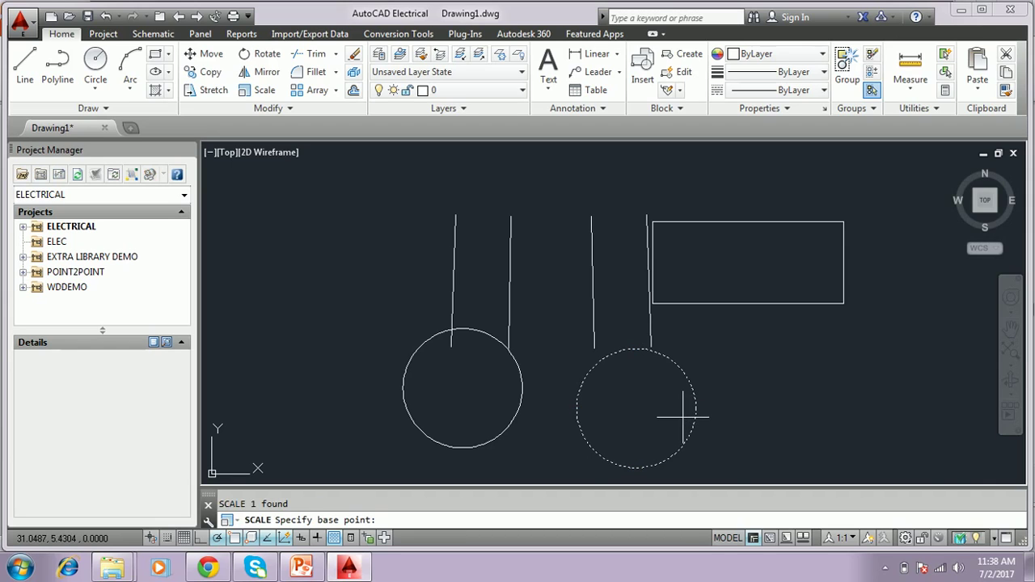
pyautogui.click(636, 408)
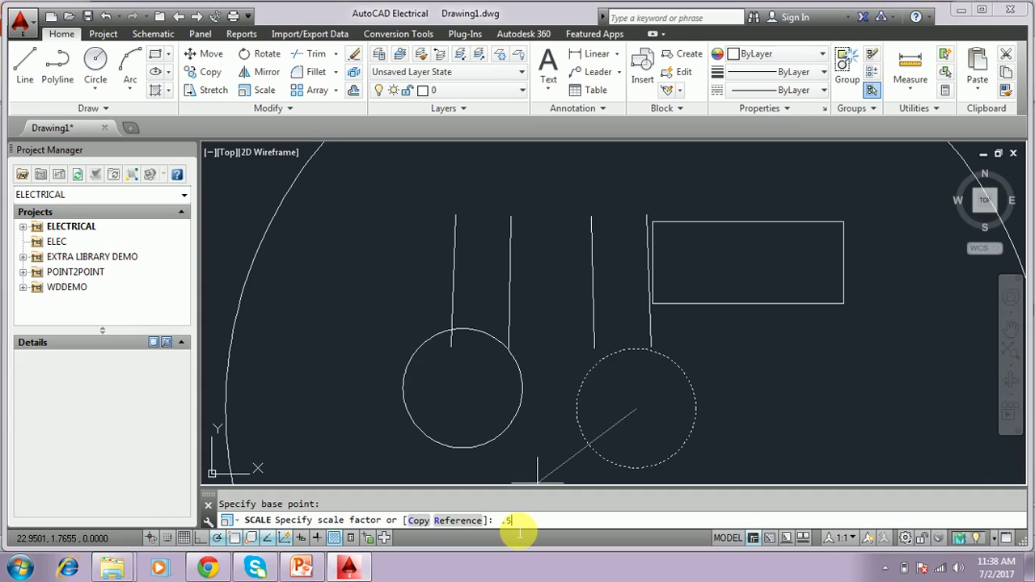
pyautogui.press('Return')
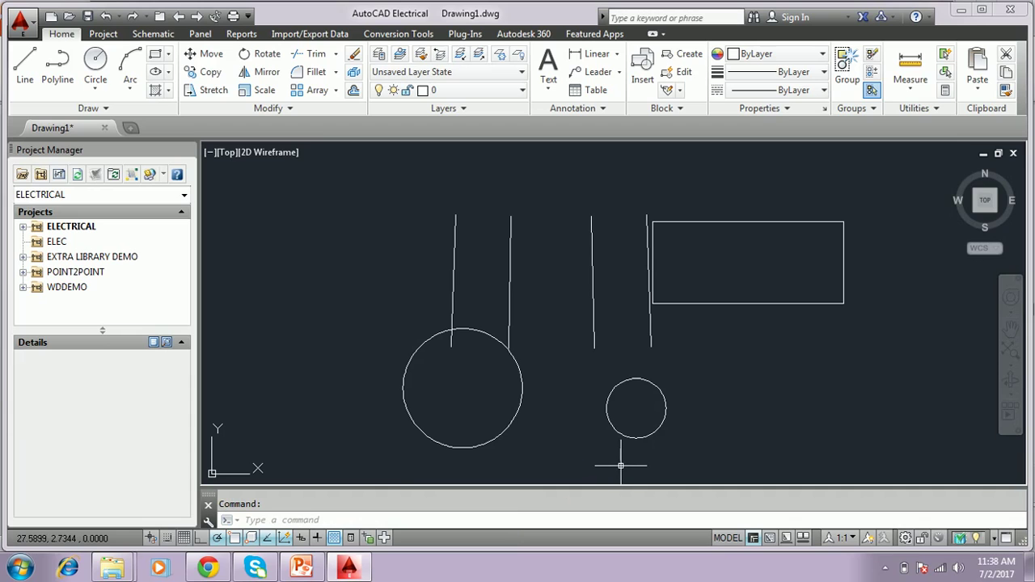